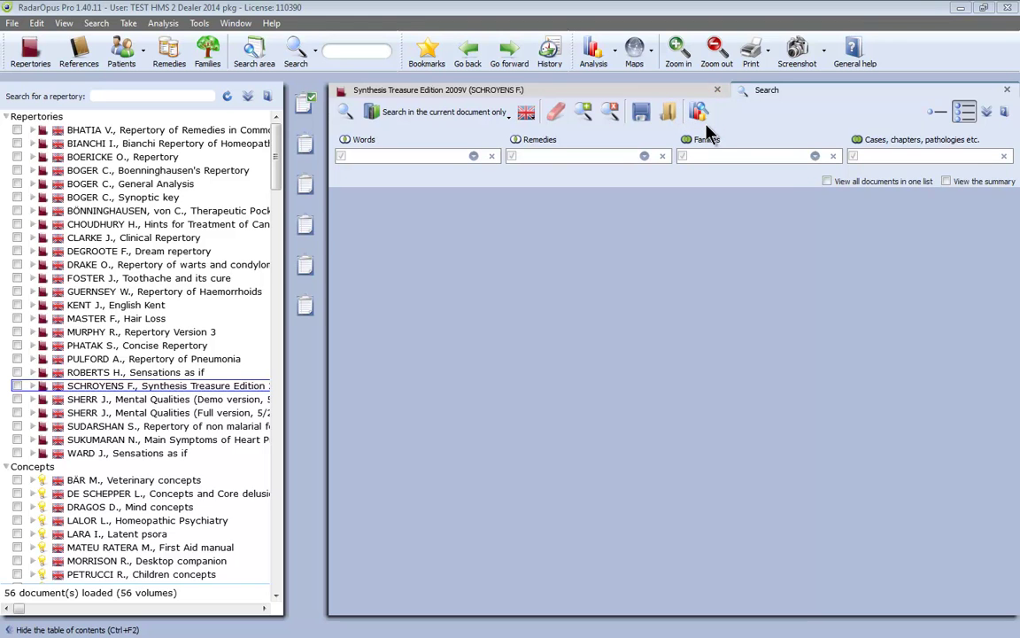
Step: Search the current document for symptoms containing both words "injure" and "head"
click(430, 156)
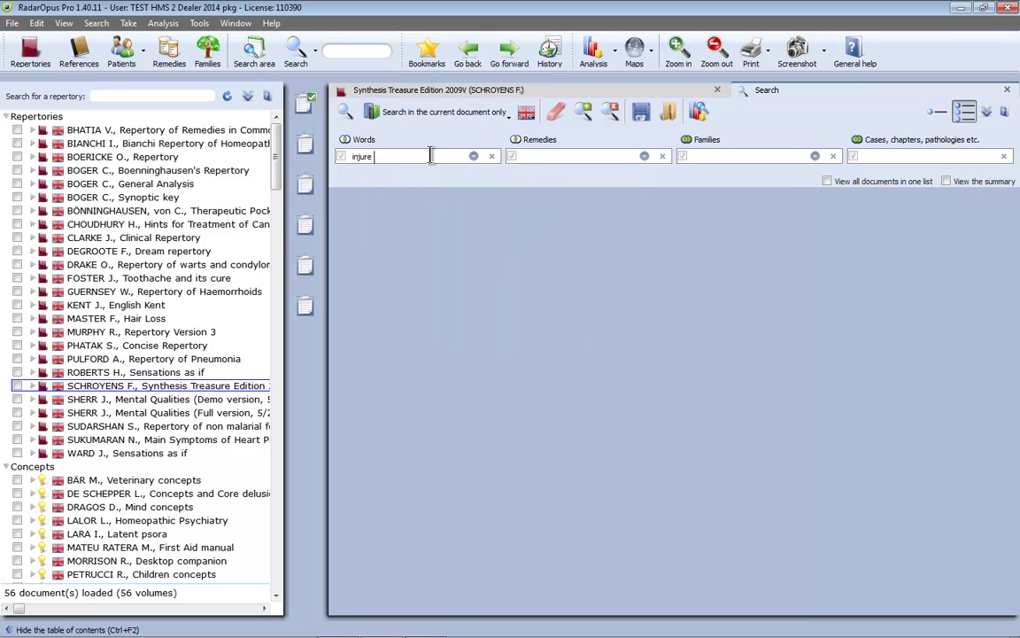
key(Return)
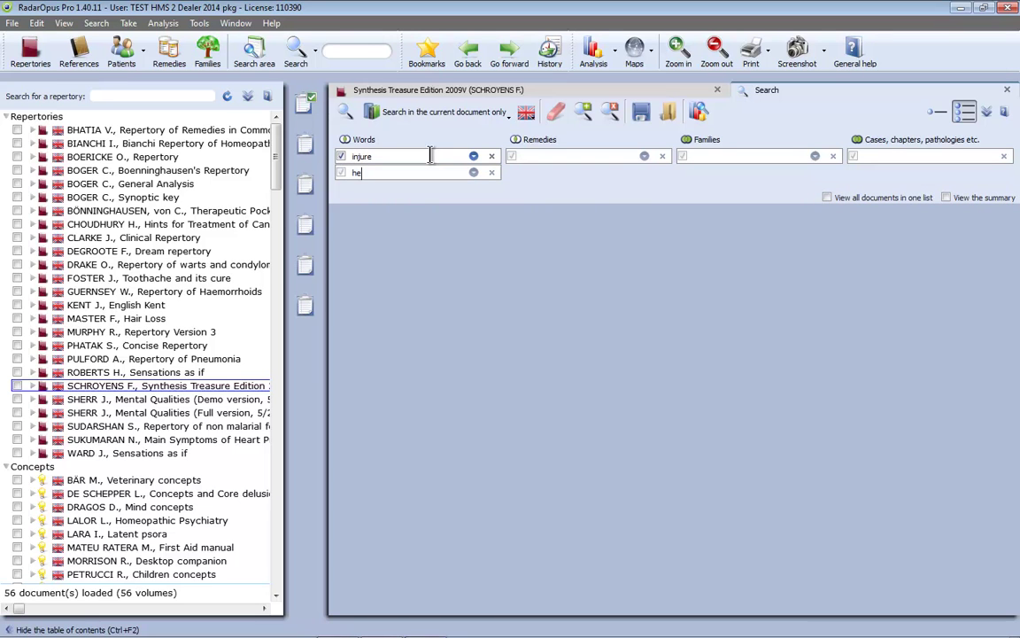
key(Return)
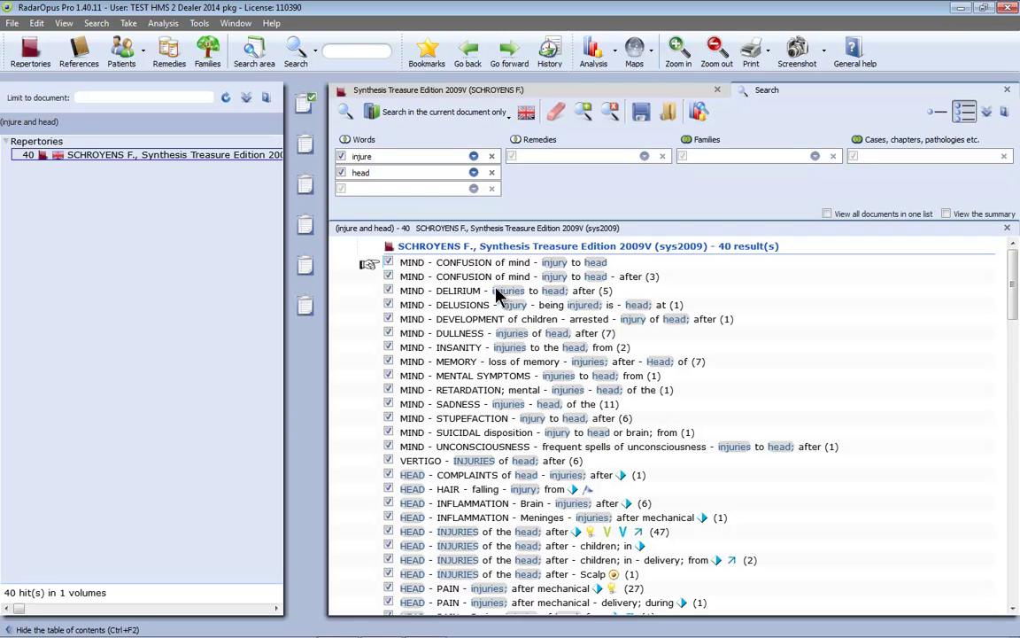
Step: Add all found head injury symptoms to the first clipboard, view their remedy analysis and close it
drag(452, 276, 302, 107)
click(594, 51)
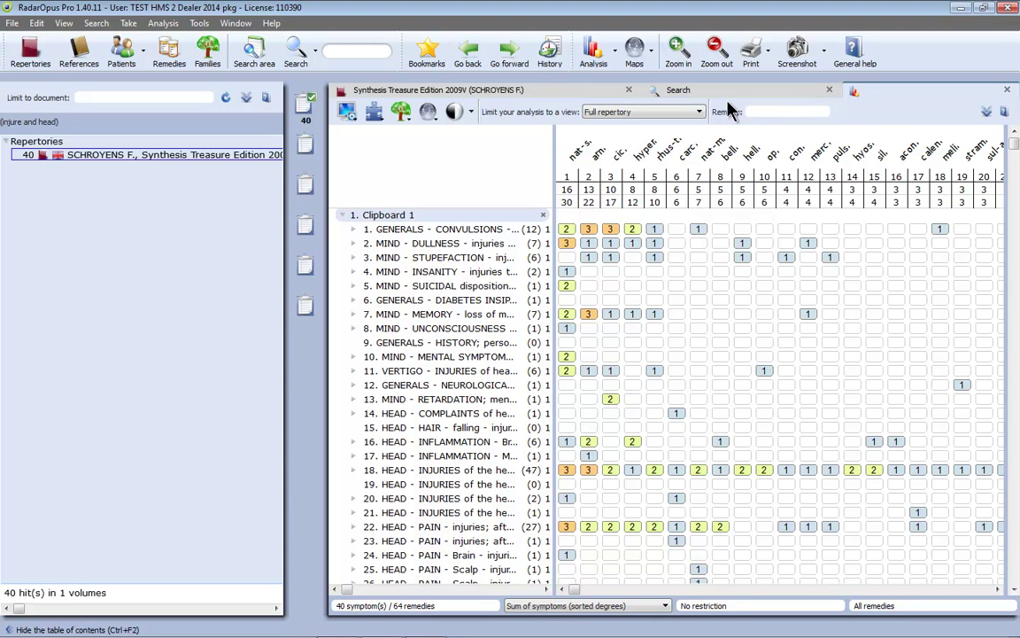
click(1007, 89)
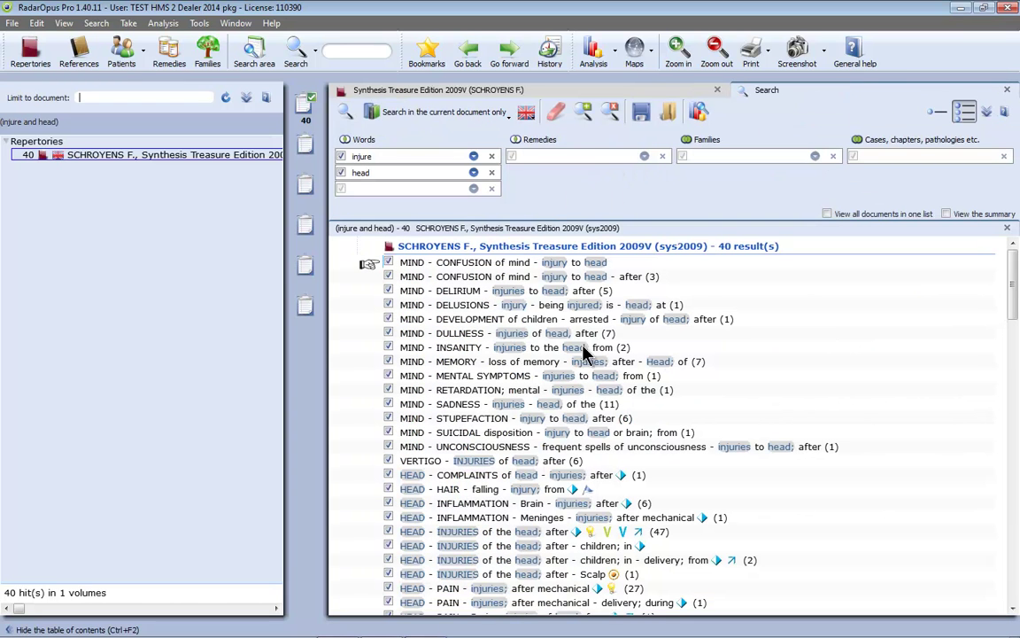
Step: Graph the remedies of the injure-and-head search, compare the graph with the result list, and close the graph
click(701, 110)
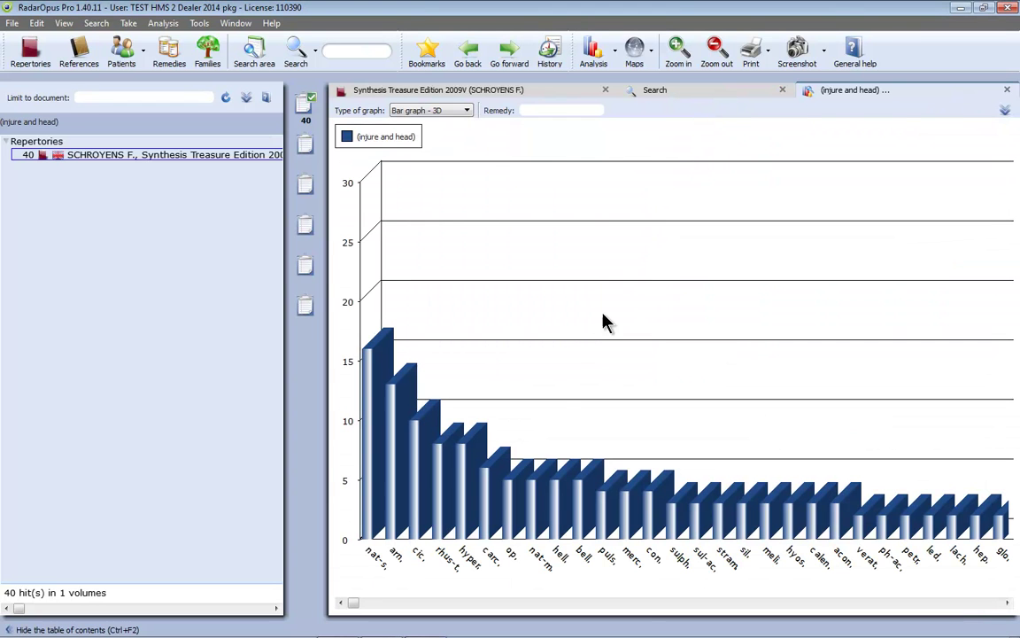
mouse_move(371, 418)
click(734, 95)
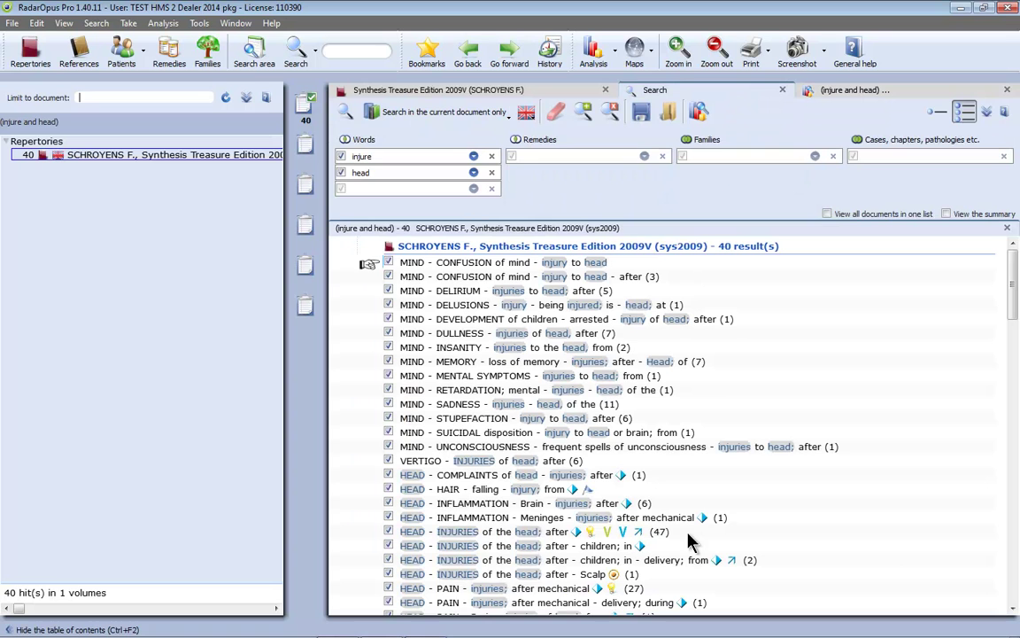
click(854, 97)
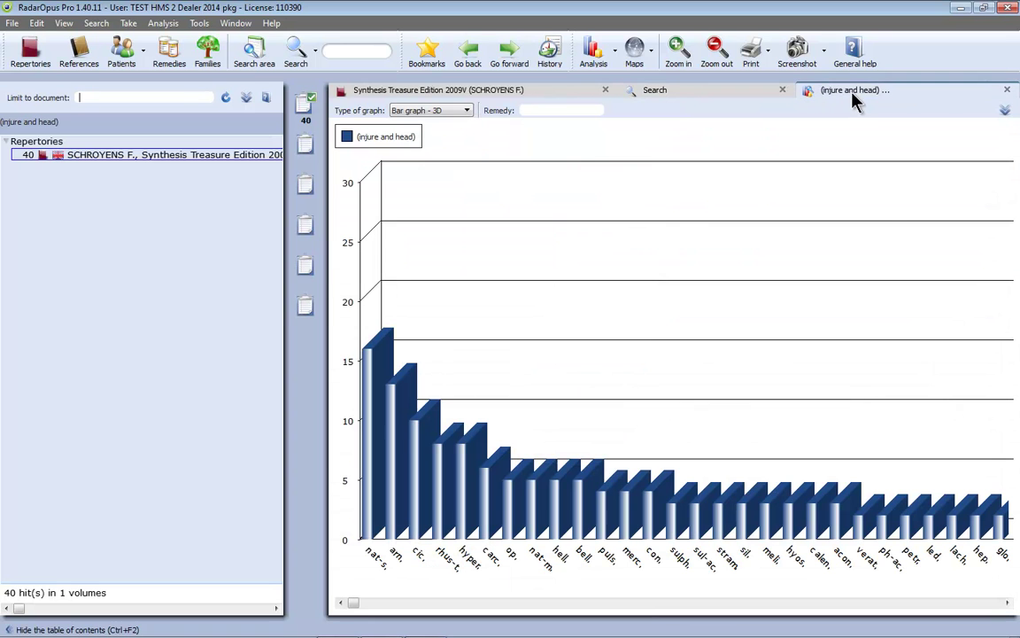
click(1007, 93)
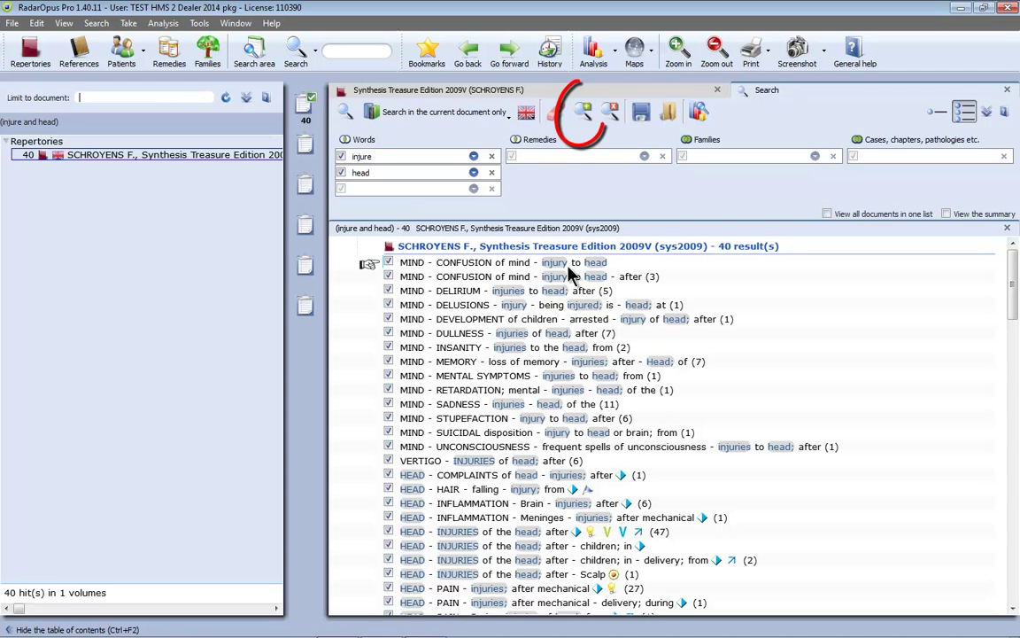
Step: Add a second search alongside the injure-and-head results and search the current document for "convulsion"
click(580, 121)
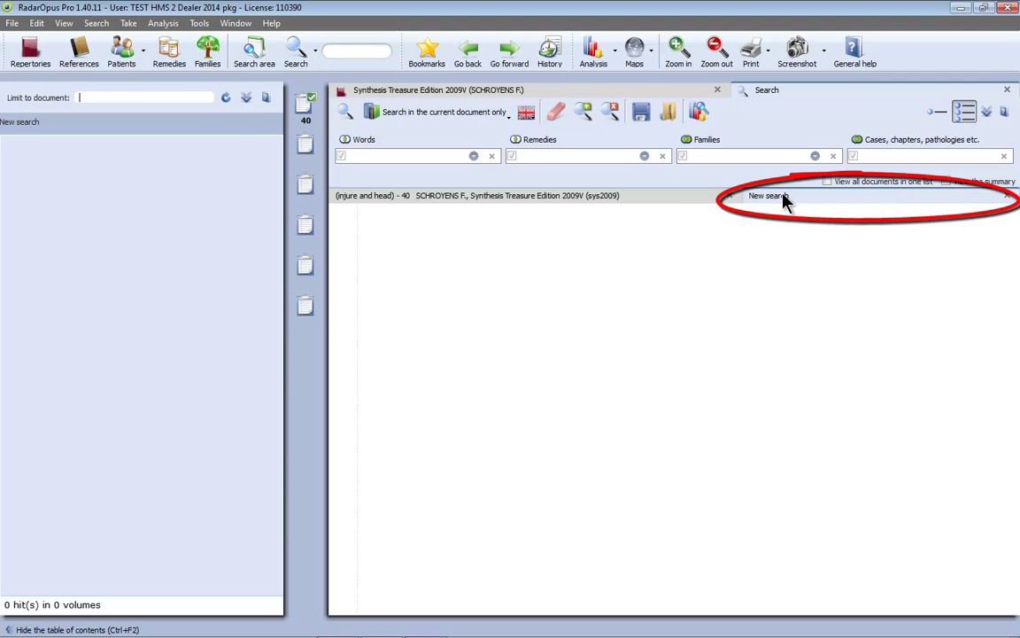
click(644, 196)
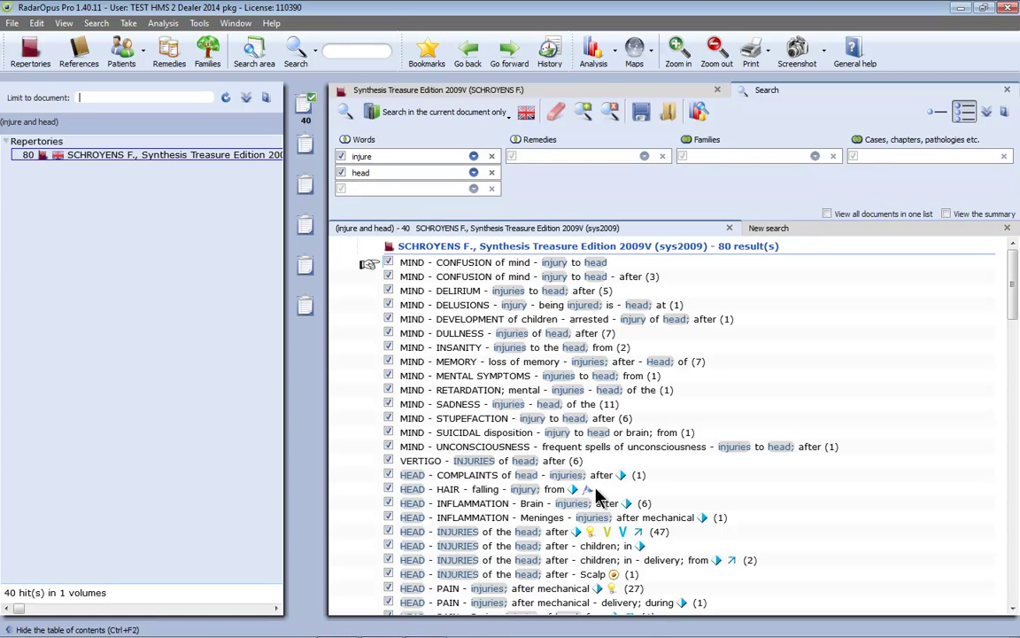
click(797, 236)
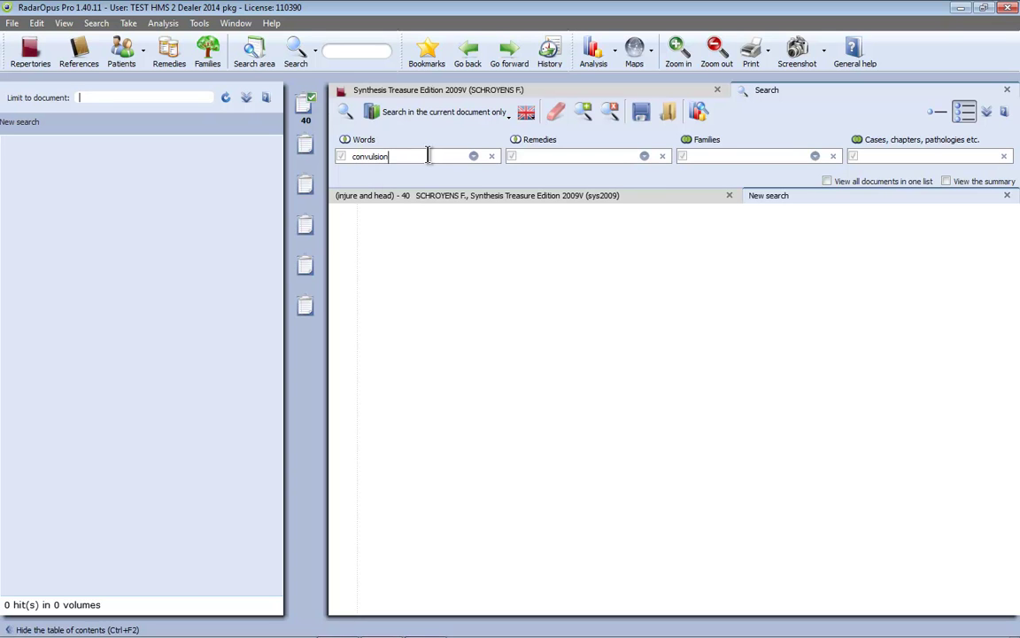
key(Return)
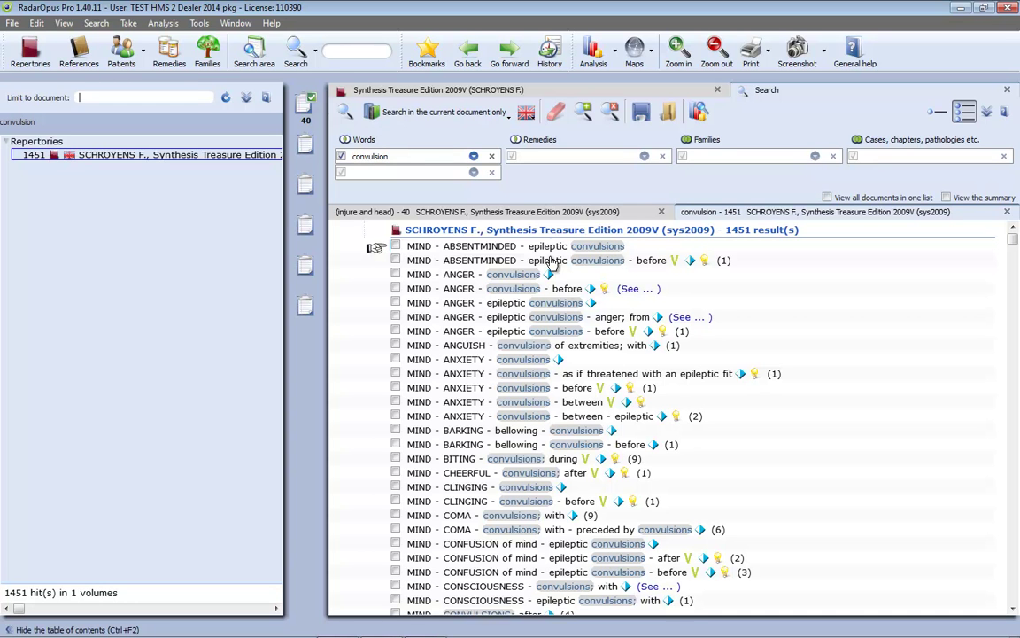
Step: Compare the two result lists and graph the remedies of the injure-and-head and convulsion searches together
click(496, 212)
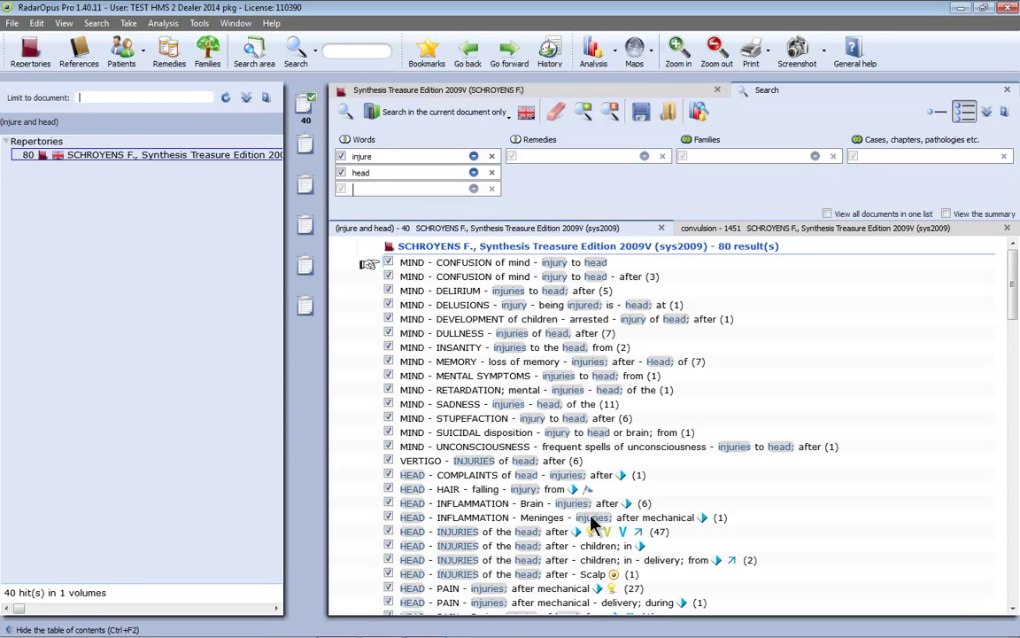
click(791, 230)
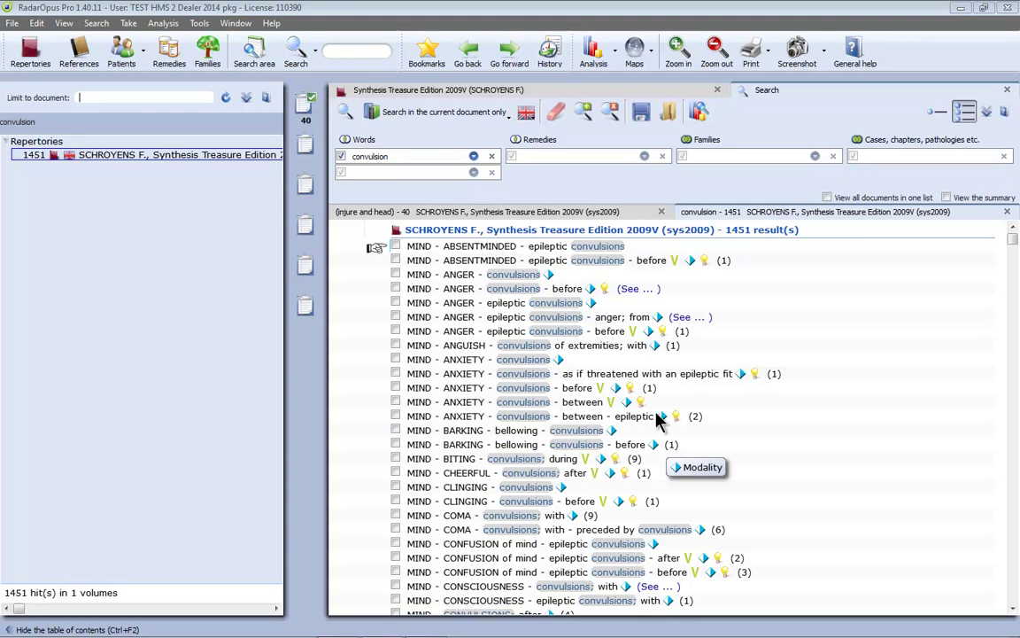
click(698, 115)
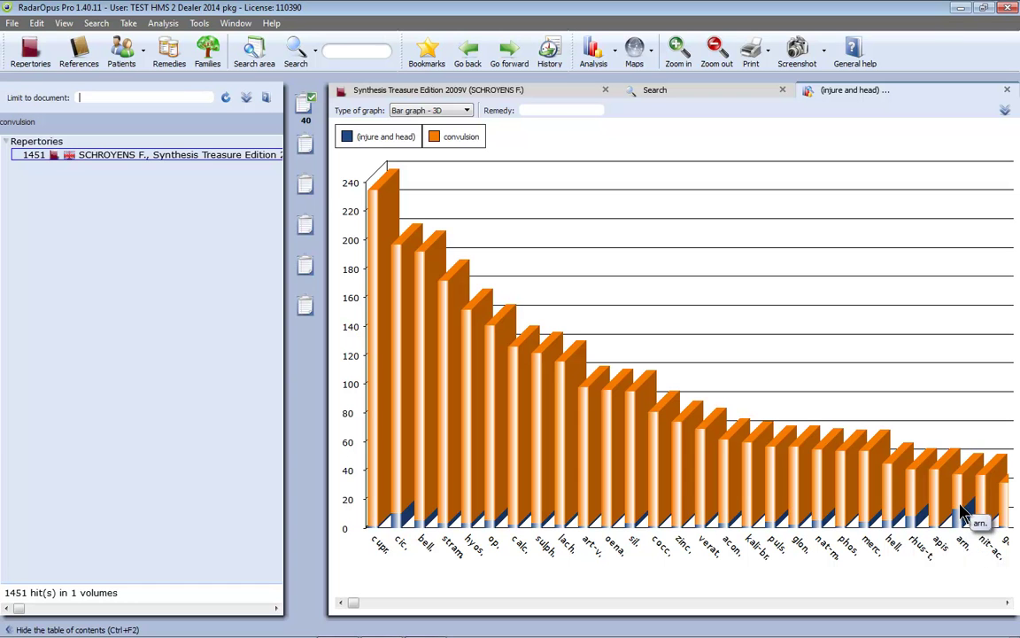
Step: Open the symptoms of Arnica montana from its bar in the combined graph and examine the listed rubrics
double_click(960, 507)
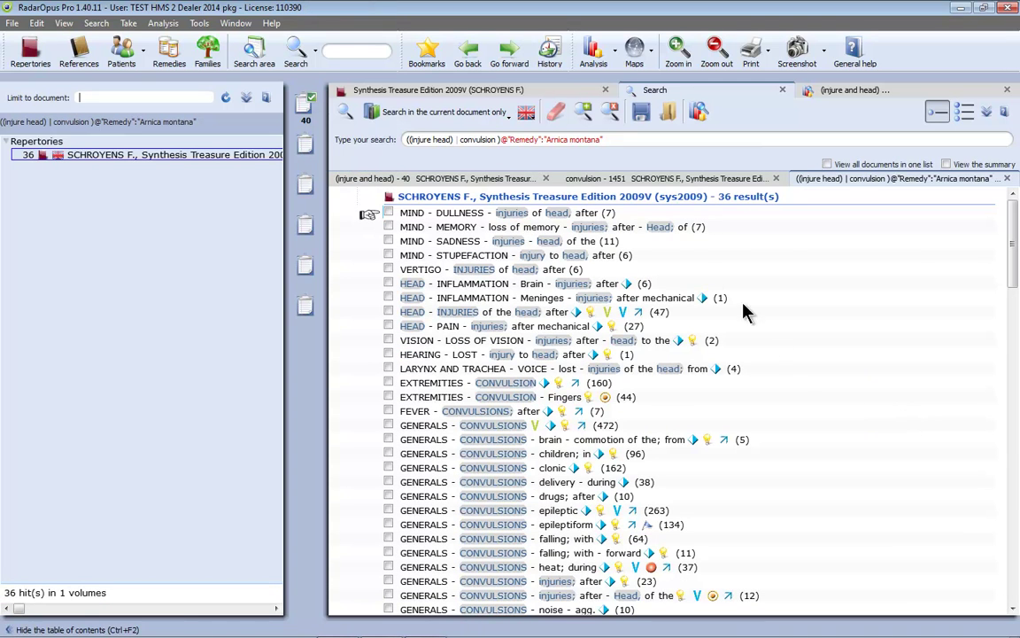
mouse_move(698, 229)
mouse_move(609, 216)
mouse_move(634, 455)
mouse_move(689, 572)
Step: Review the injure-and-head, convulsion and Arnica montana result lists in turn, alongside the combined remedy graph
click(467, 180)
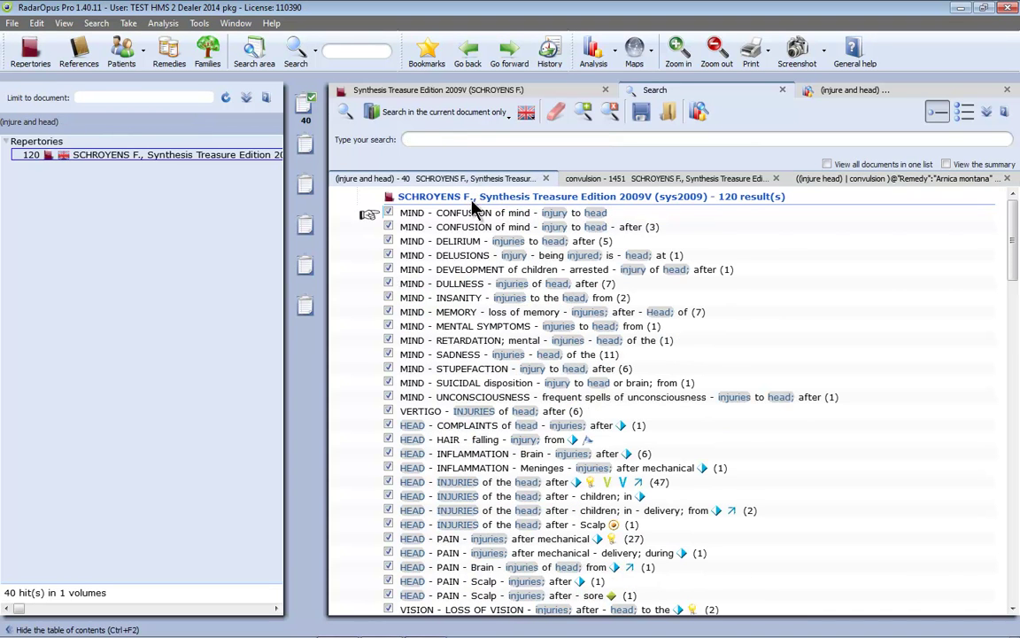
click(603, 182)
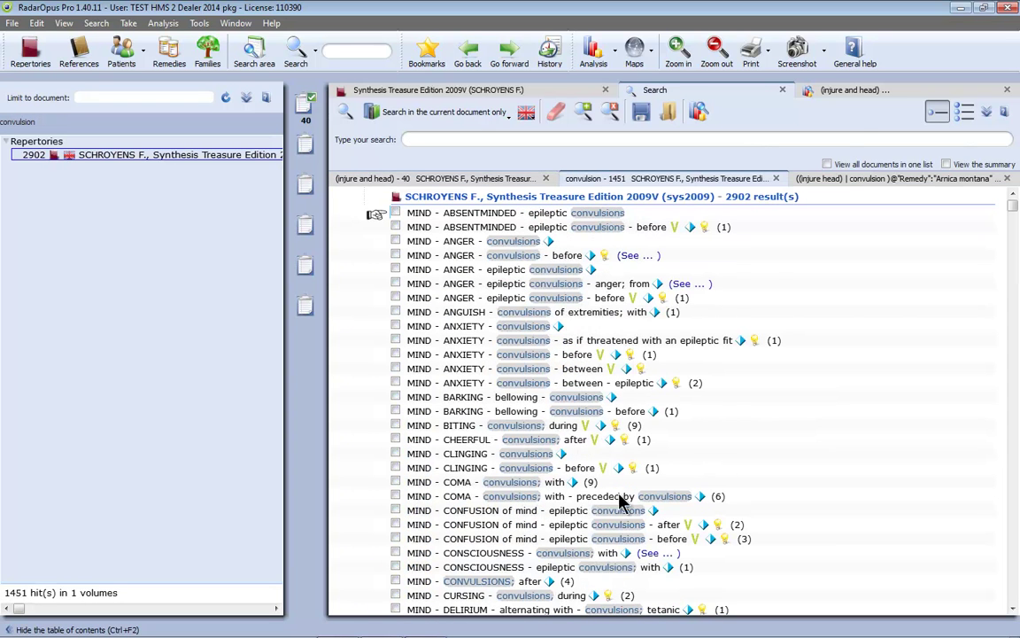
click(856, 92)
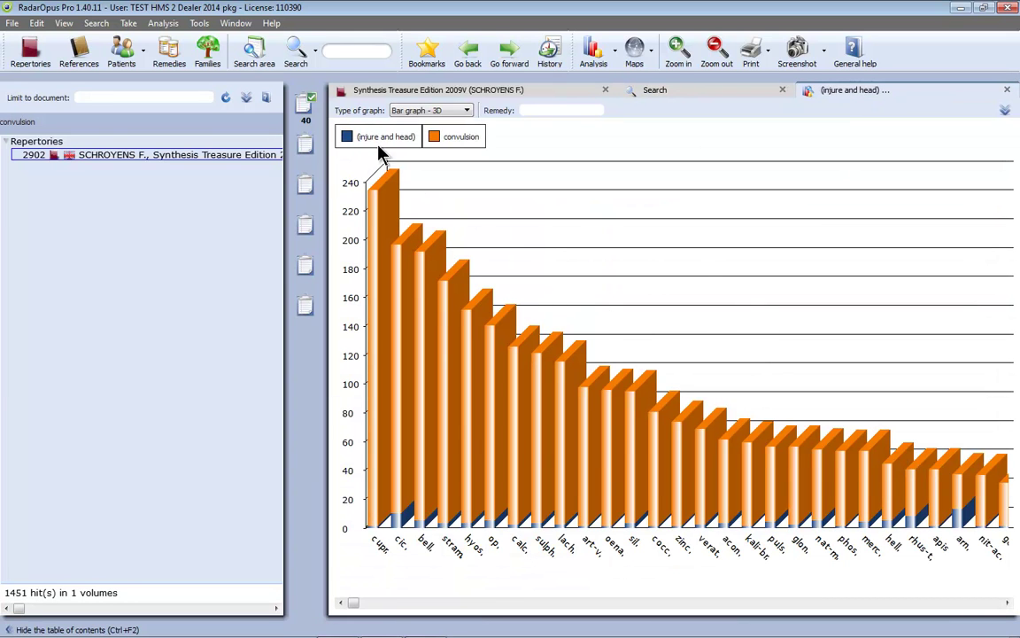
click(690, 97)
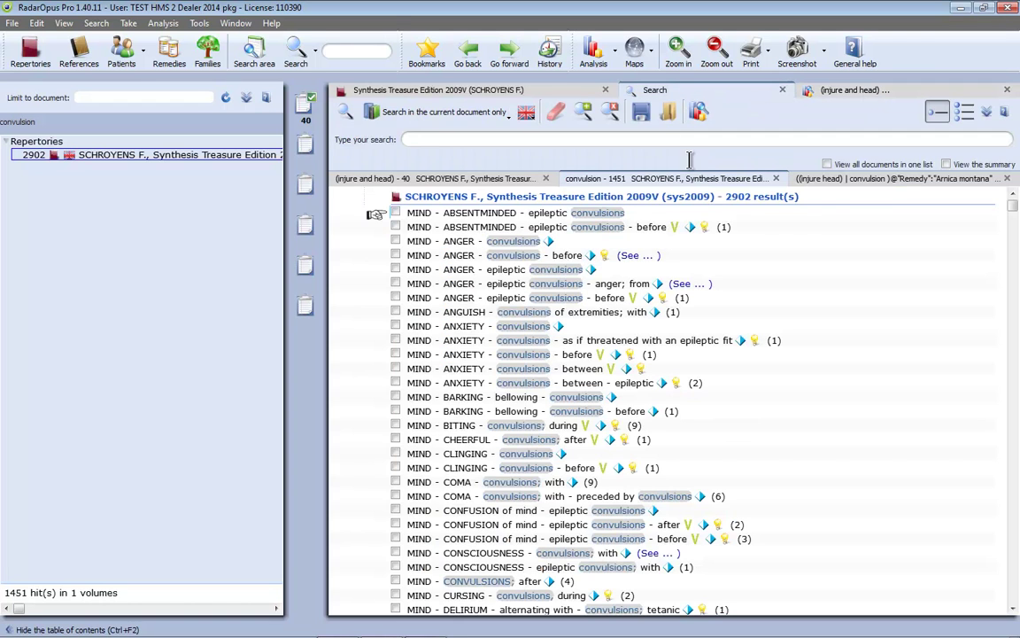
click(893, 180)
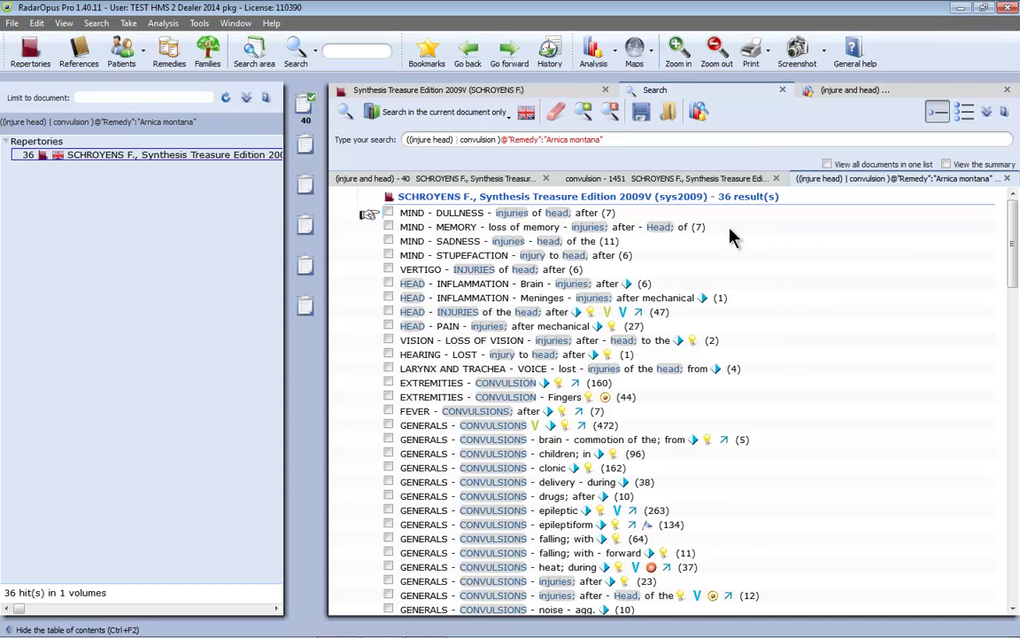
click(680, 181)
click(483, 181)
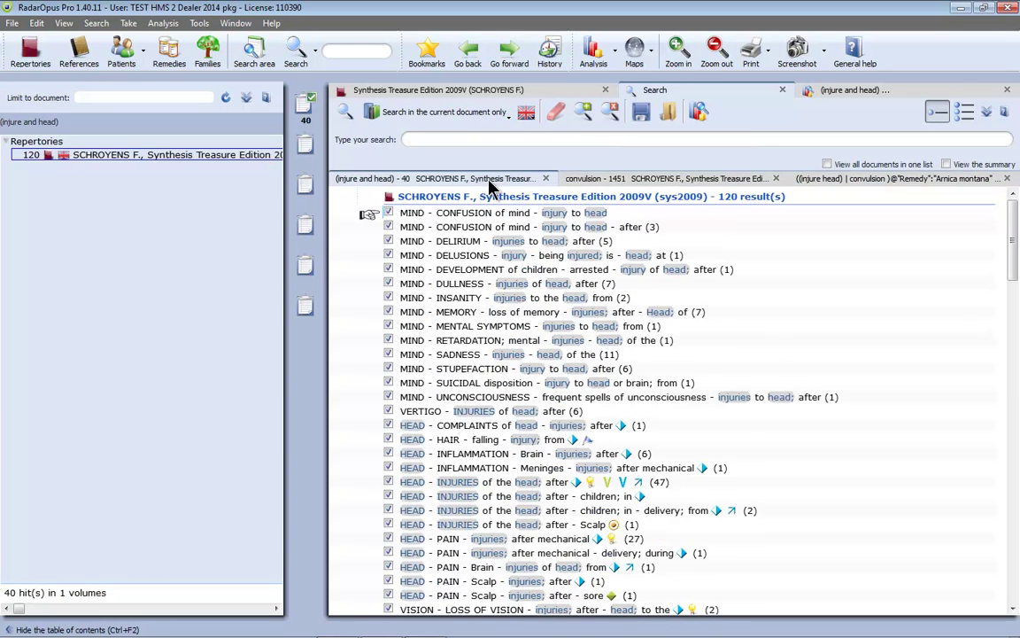
click(614, 181)
click(806, 180)
click(682, 179)
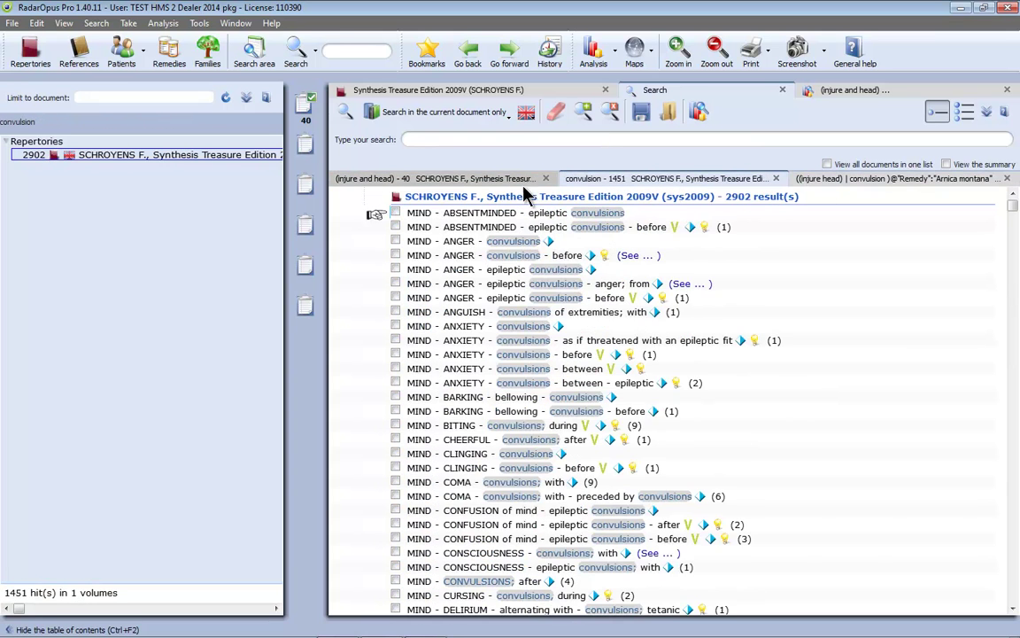
click(492, 181)
click(903, 92)
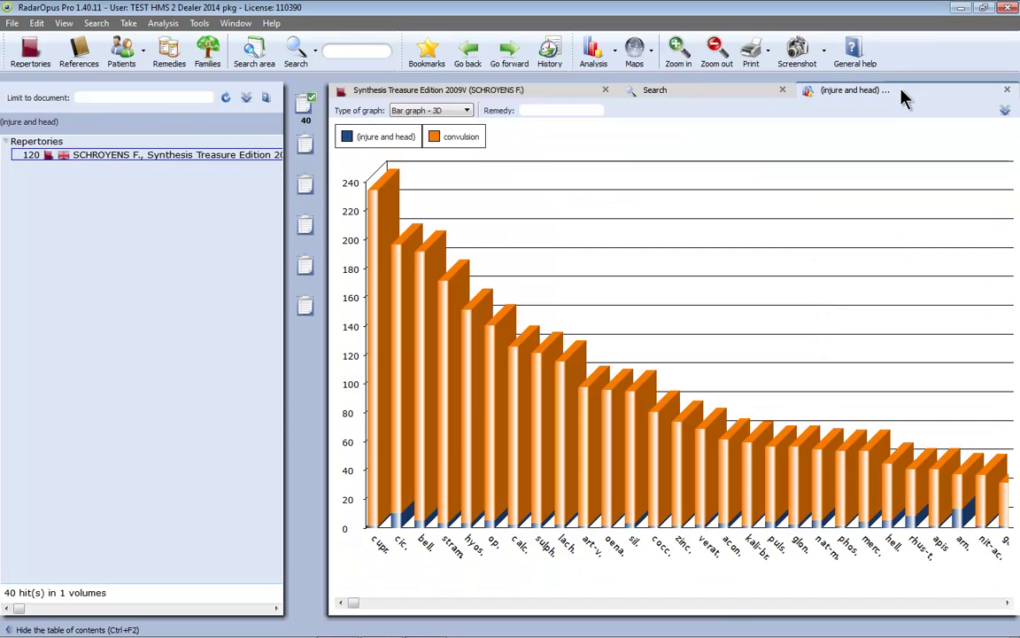
click(698, 99)
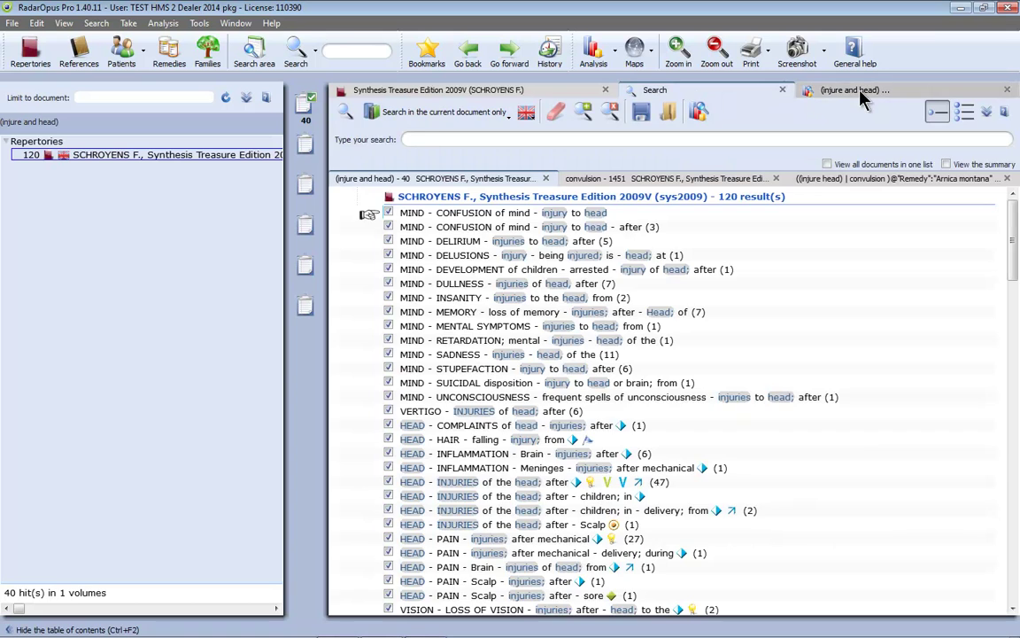
click(864, 99)
Step: Return to the search results and close the Arnica montana result list
click(739, 92)
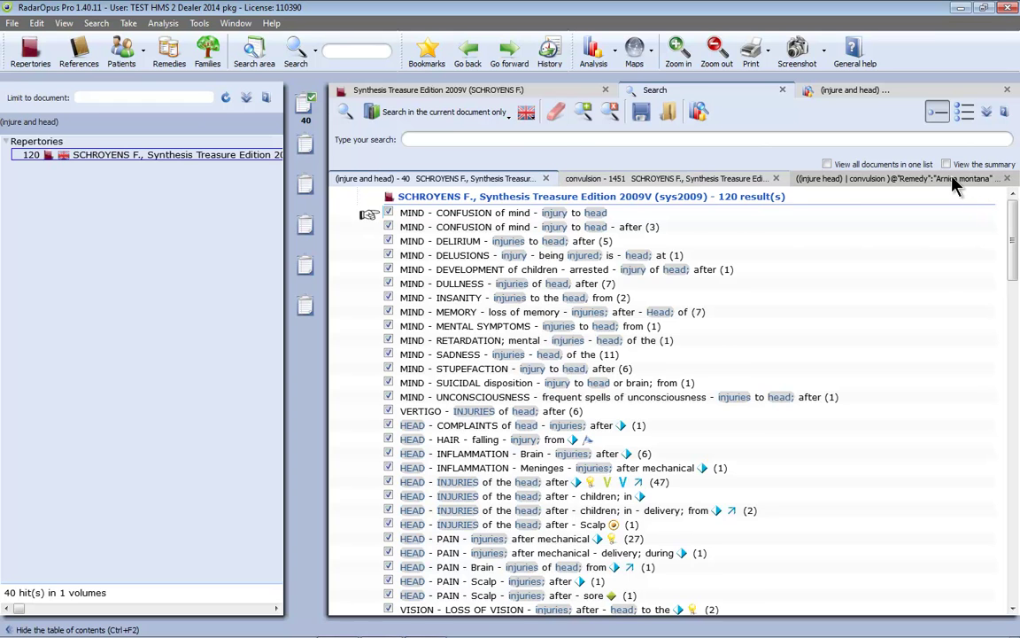
click(890, 179)
click(1007, 180)
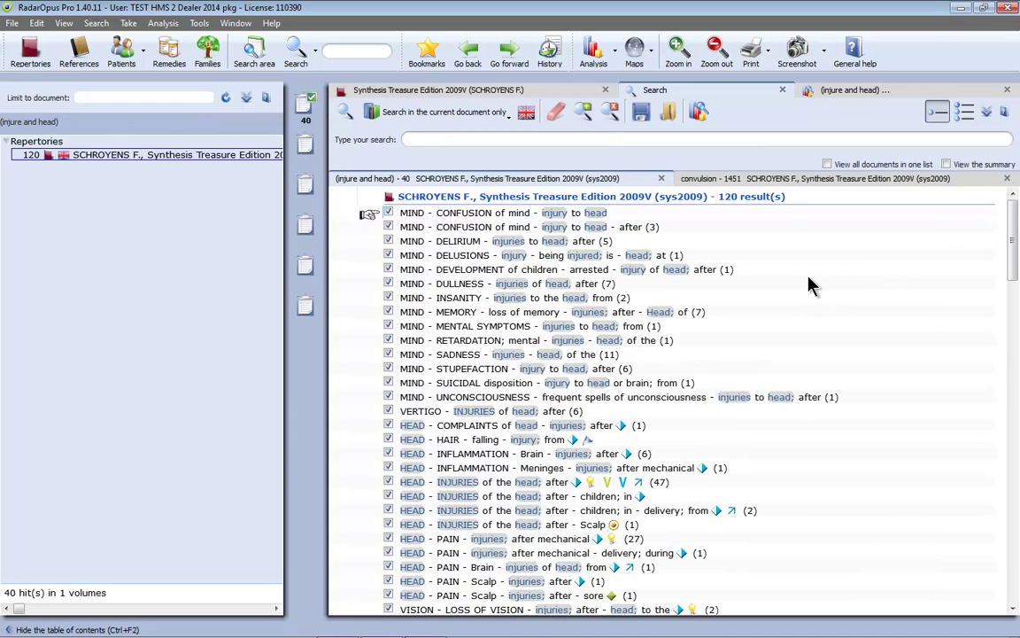
Step: Show the Synthesis repertory, return to the search results, and view the remedies of the "MIND - SADNESS - injuries" rubric
click(500, 92)
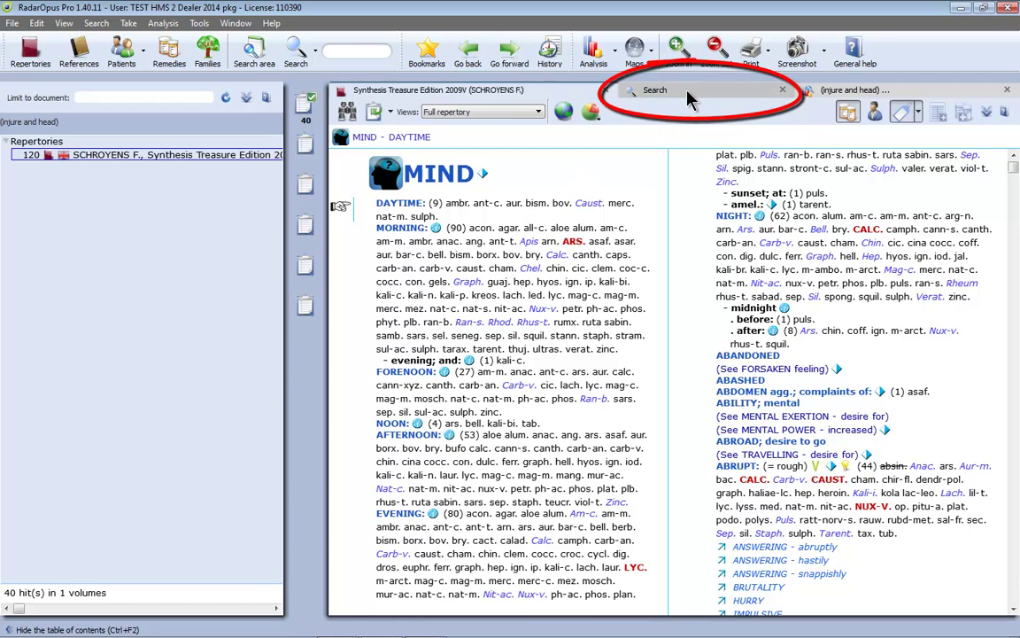
click(682, 90)
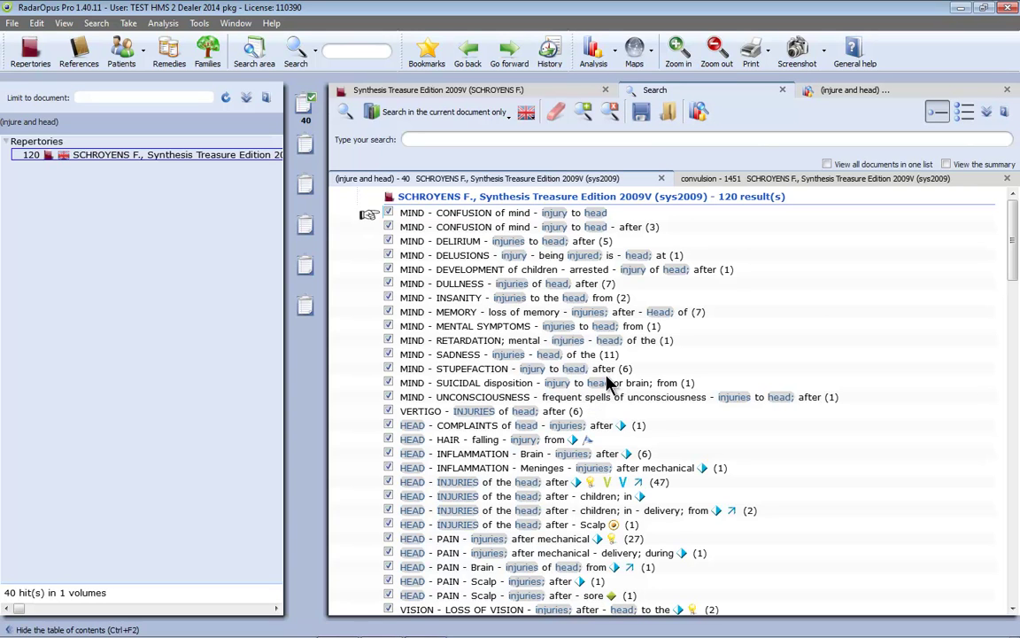
mouse_move(618, 361)
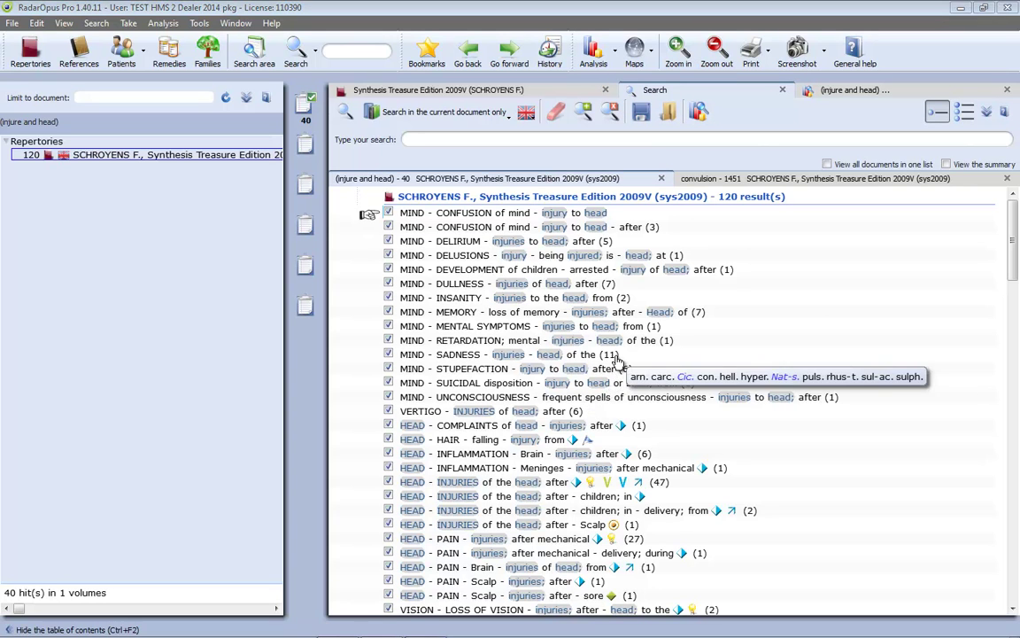